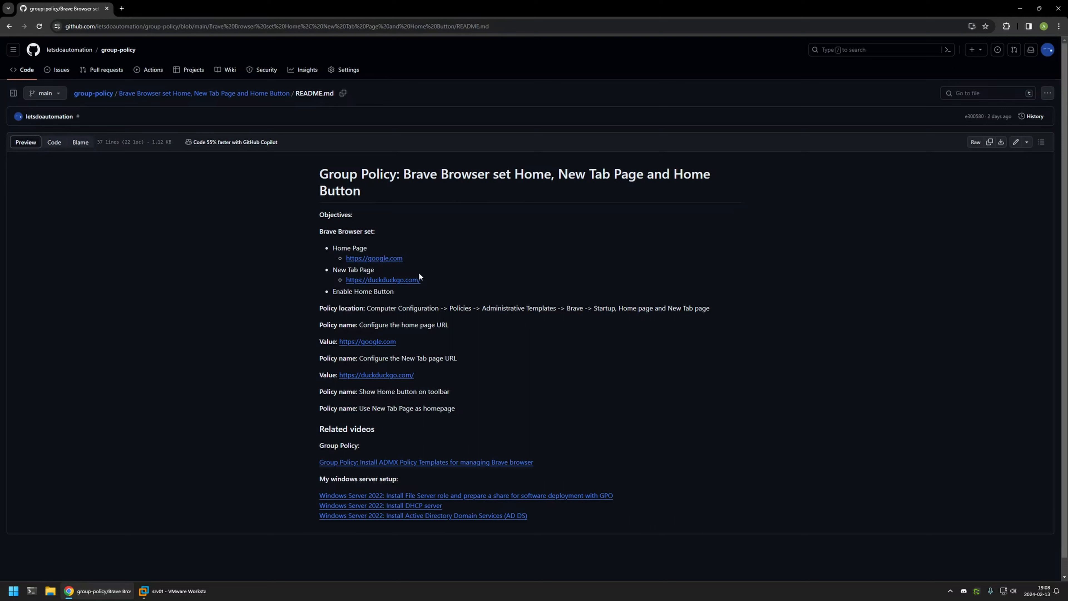
Review the README's objectives, policy location and policy names for Brave's home page, New Tab page and Home button
drag(422, 281, 332, 271)
click(399, 292)
drag(399, 292, 332, 292)
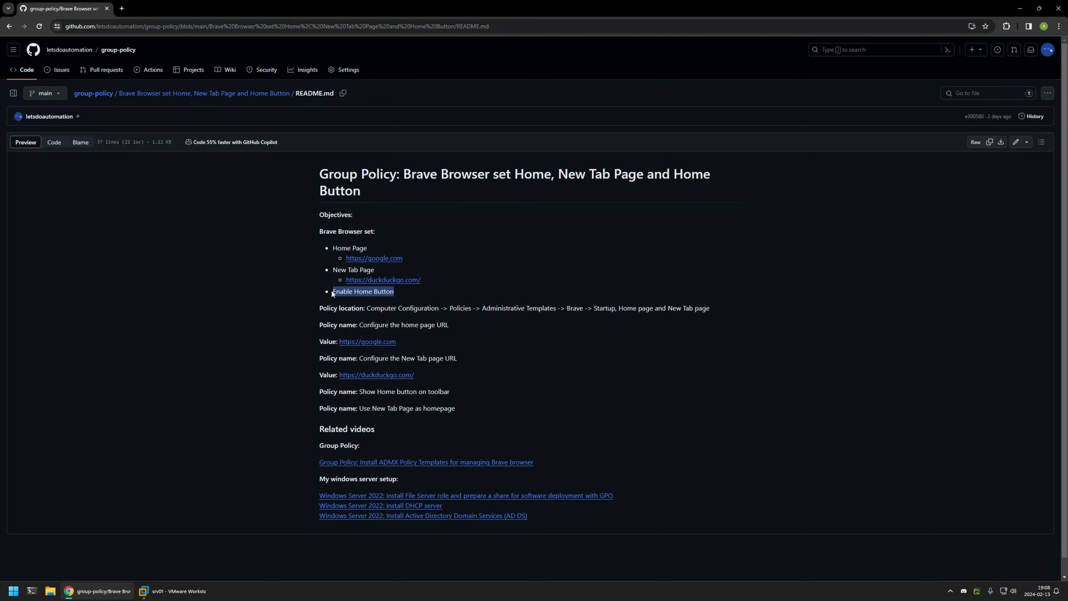
click(399, 291)
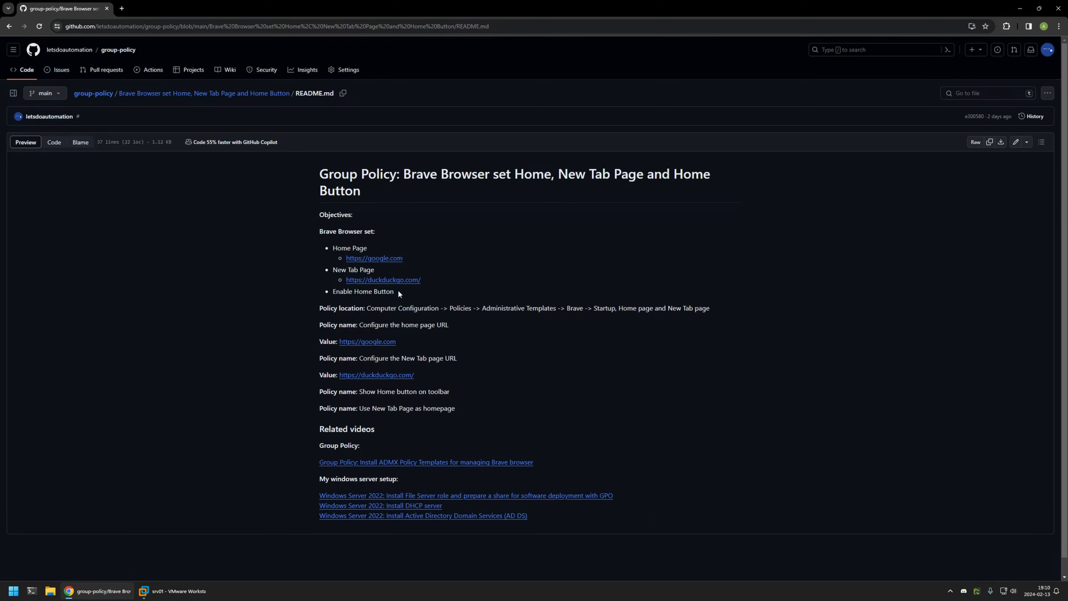
drag(503, 403, 310, 306)
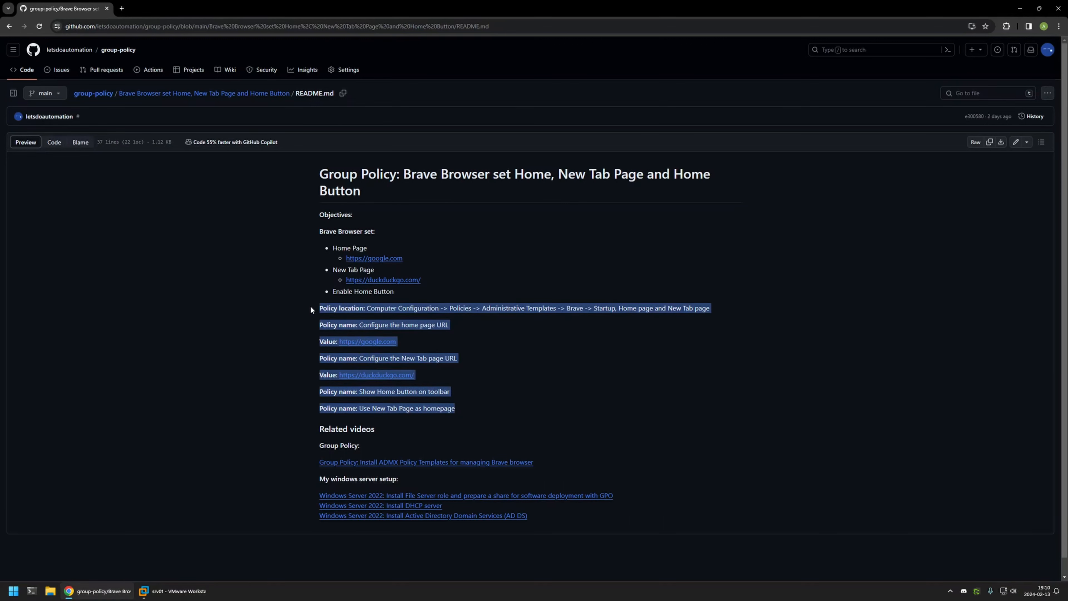
click(460, 324)
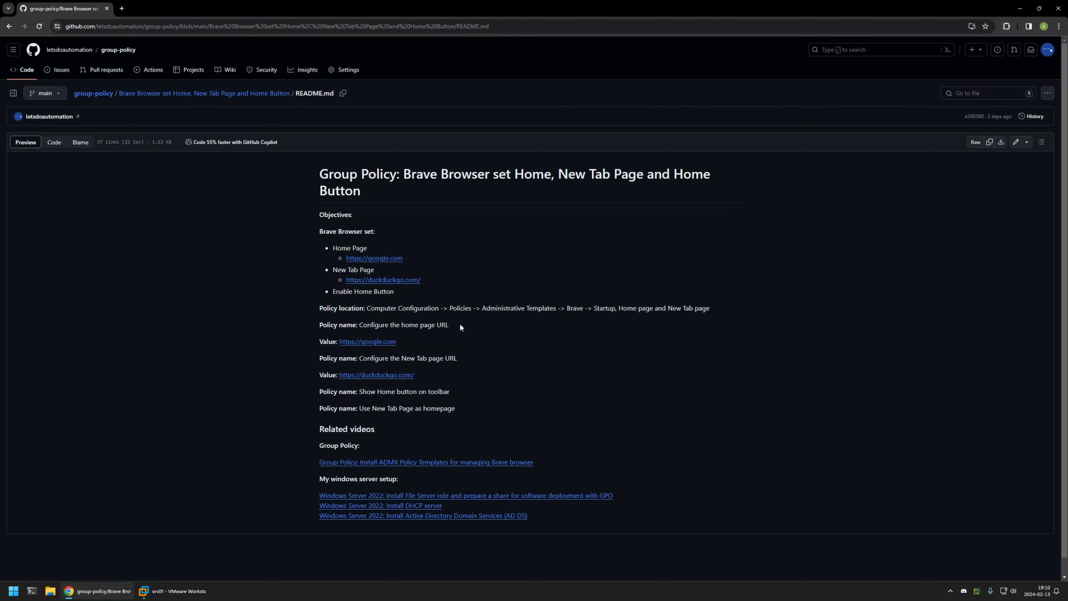
Switch to the srv01 virtual machine in VMware Workstation and open Group Policy Management from Server Manager
click(190, 592)
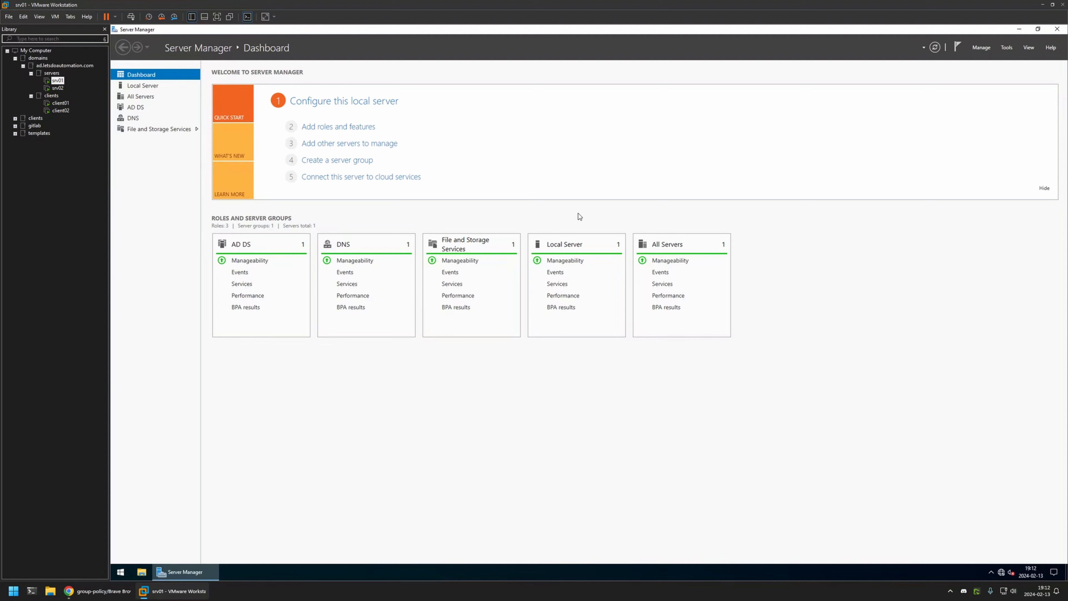
click(1002, 48)
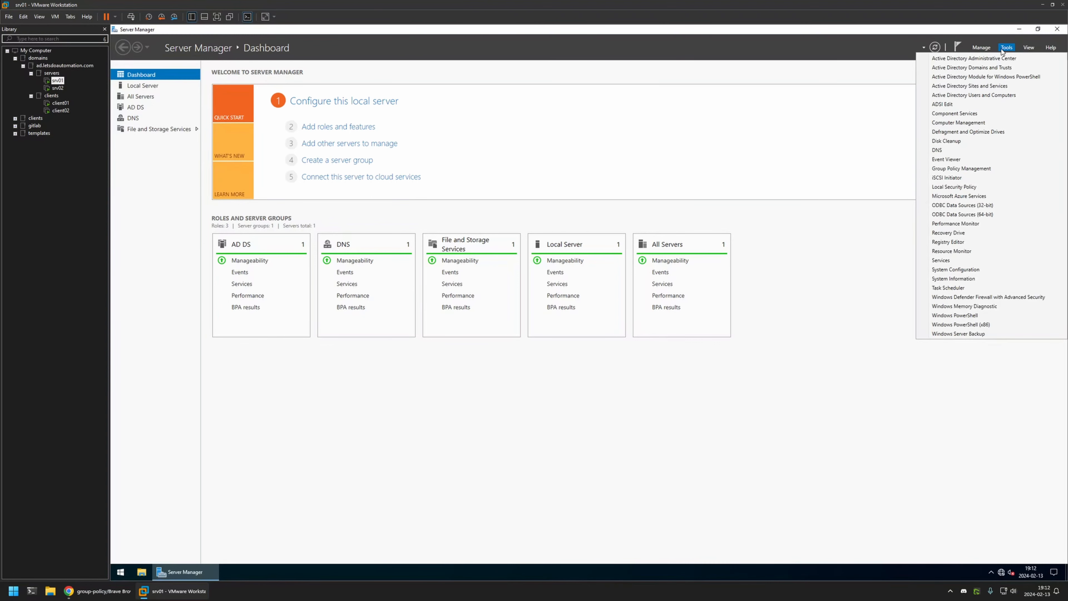
click(961, 169)
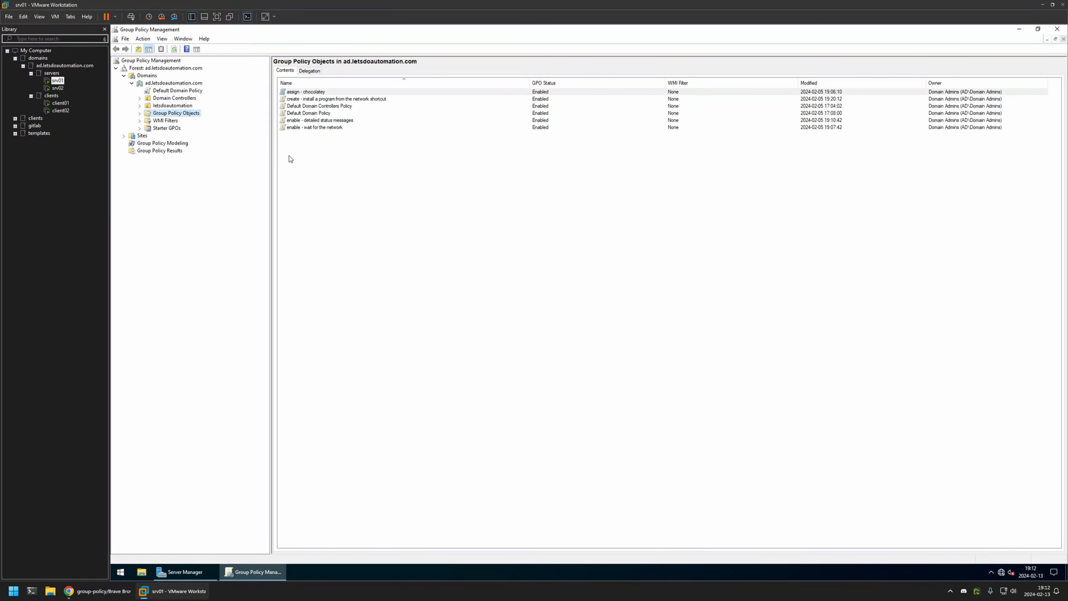
Create a new group policy object named "brave settings" under Group Policy Objects
right_click(184, 116)
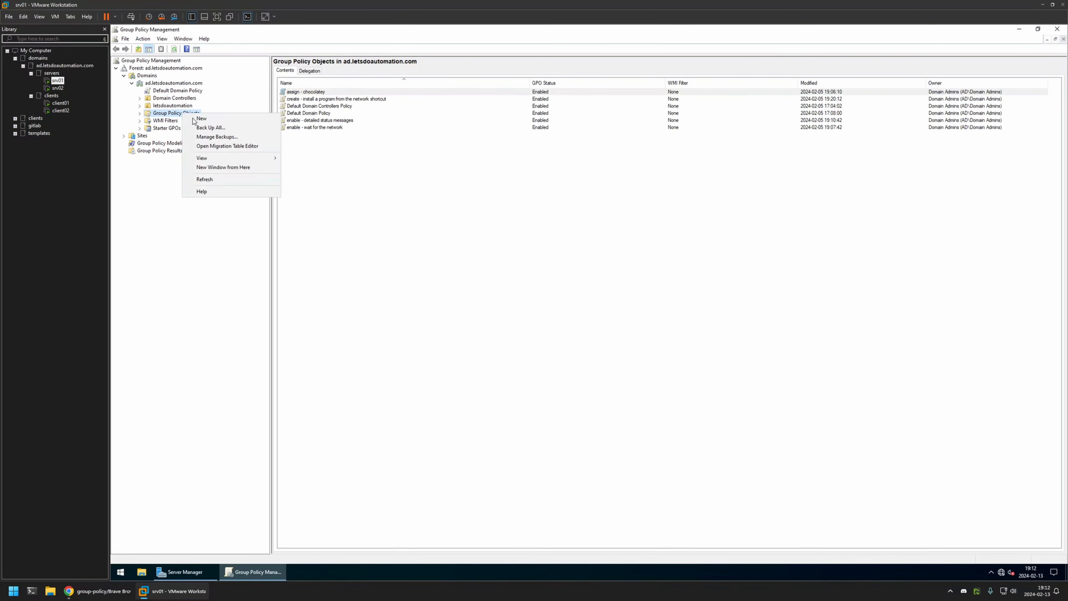
click(197, 122)
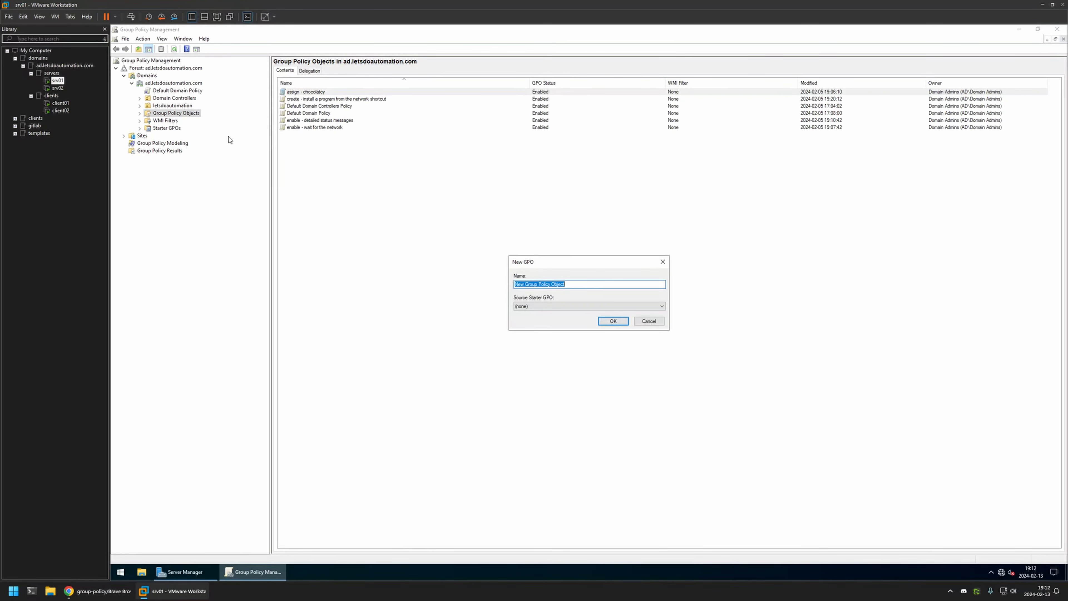
text(brave settings)
click(613, 321)
Open the brave settings GPO for editing, reposition the editor window and widen its policy tree
click(139, 114)
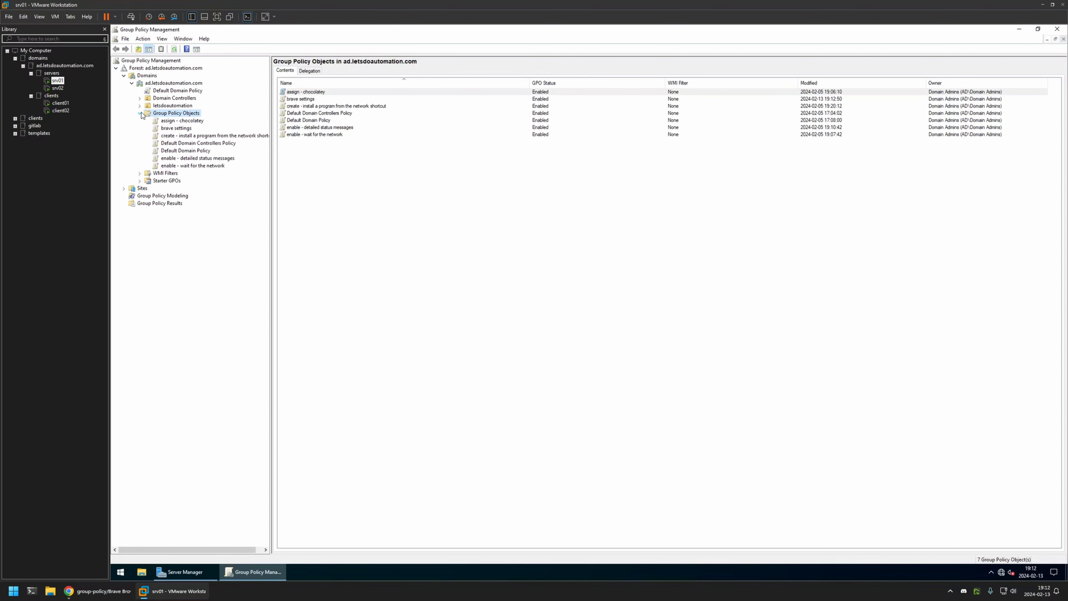
click(176, 128)
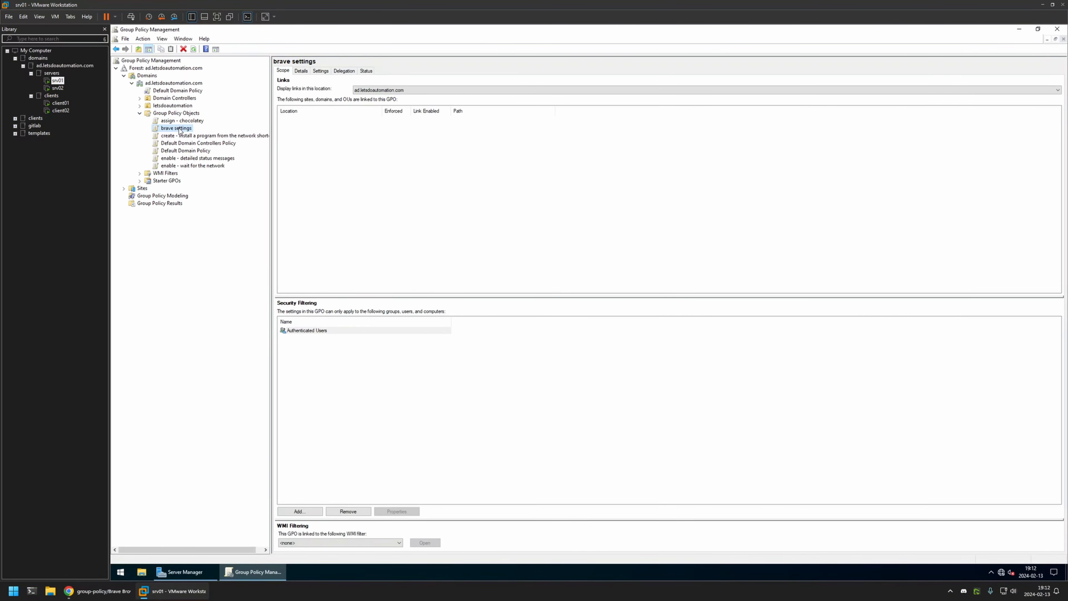
right_click(179, 130)
click(189, 133)
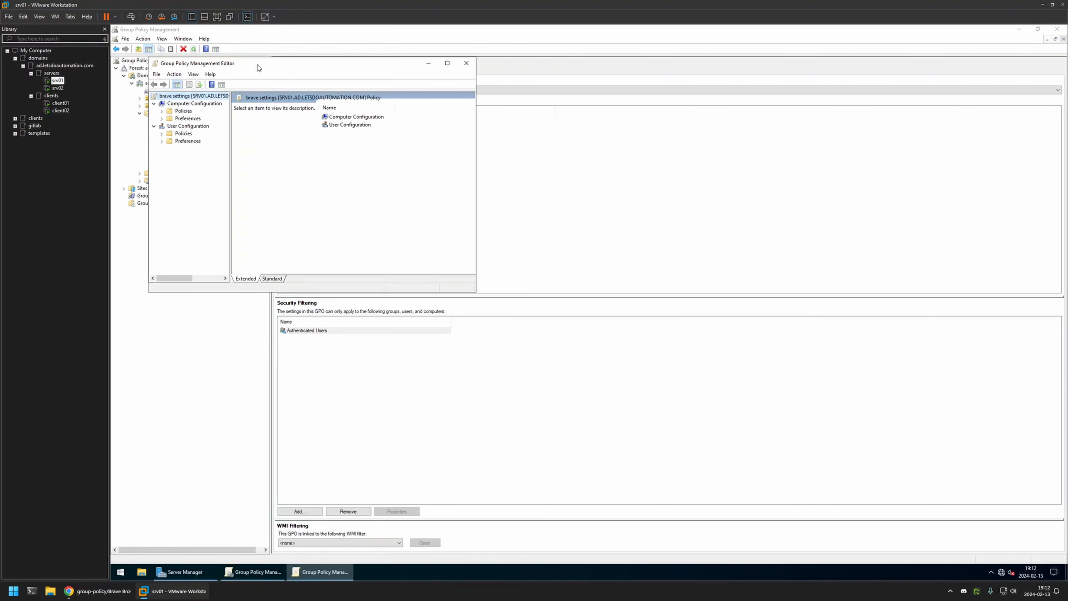
drag(258, 68, 449, 158)
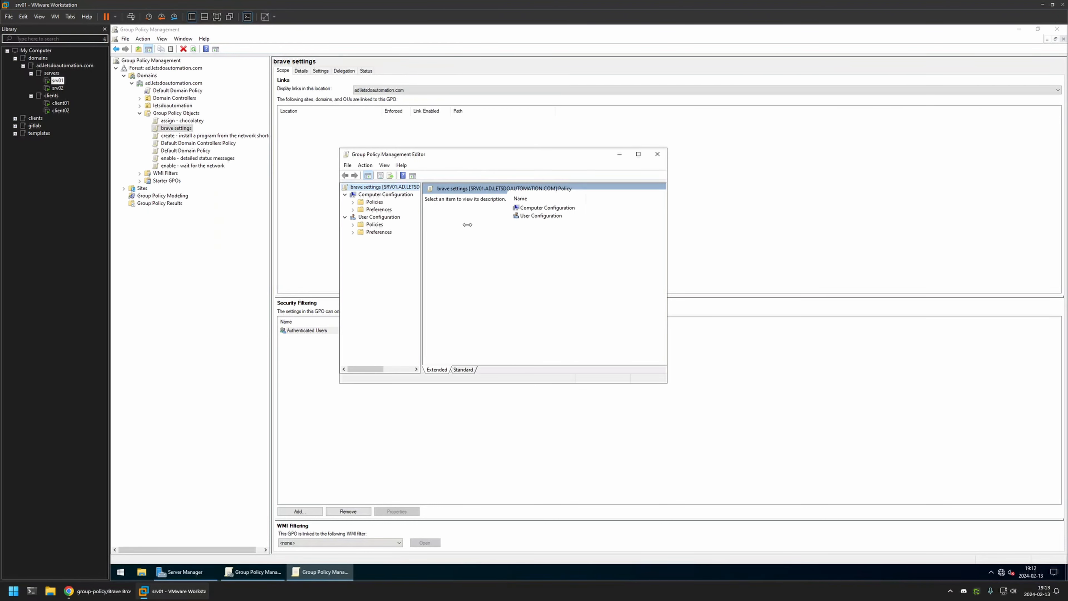
drag(467, 224, 511, 224)
Show the computer policy settings under Administrative Templates > Brave > Startup, Home page and New Tab page in a maximized editor
click(390, 197)
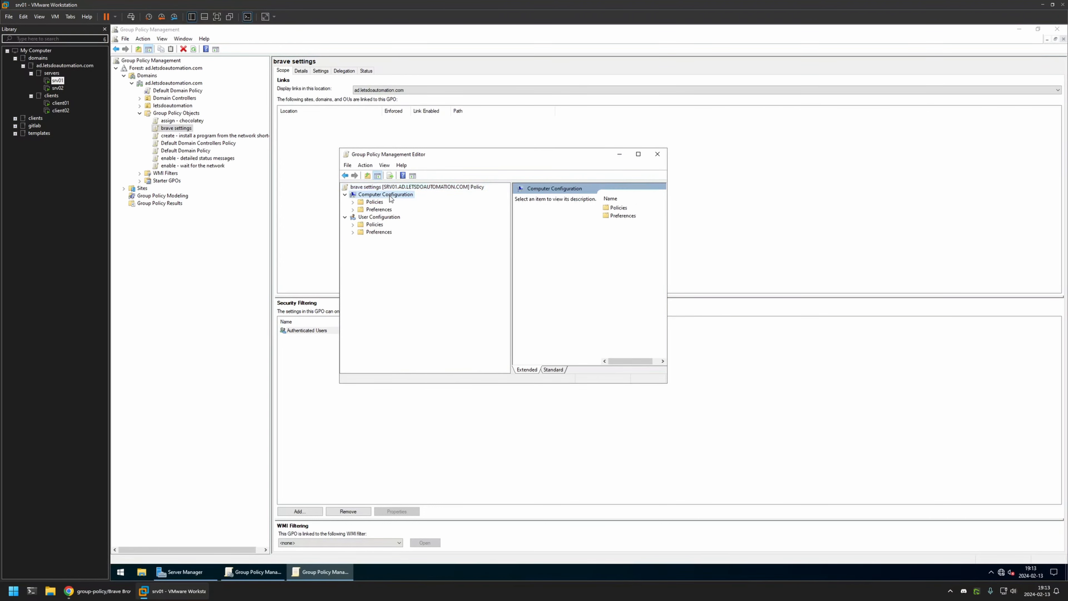
click(353, 202)
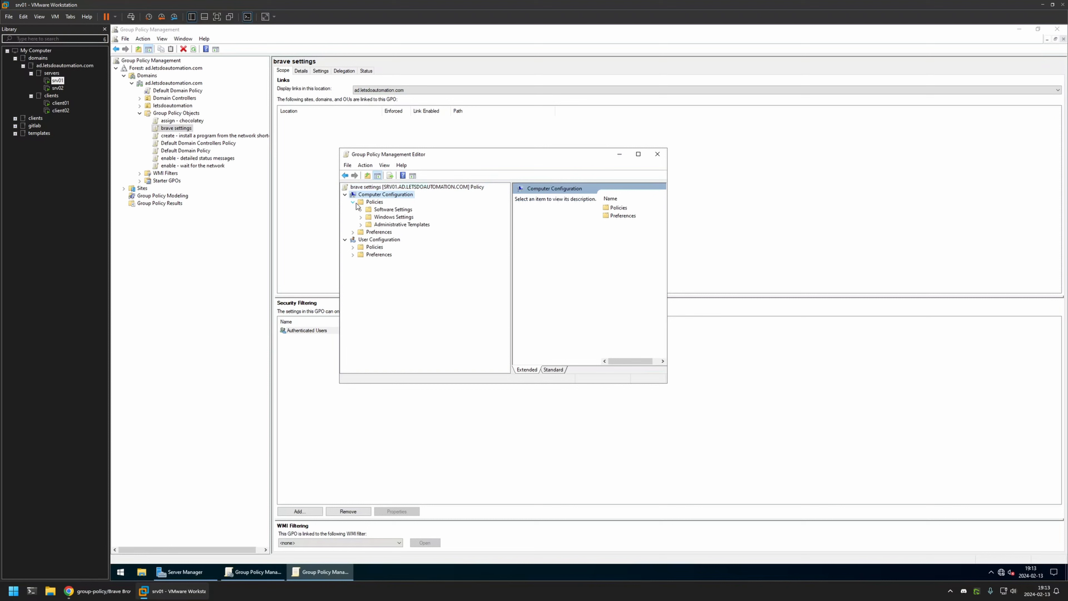
click(360, 225)
click(368, 232)
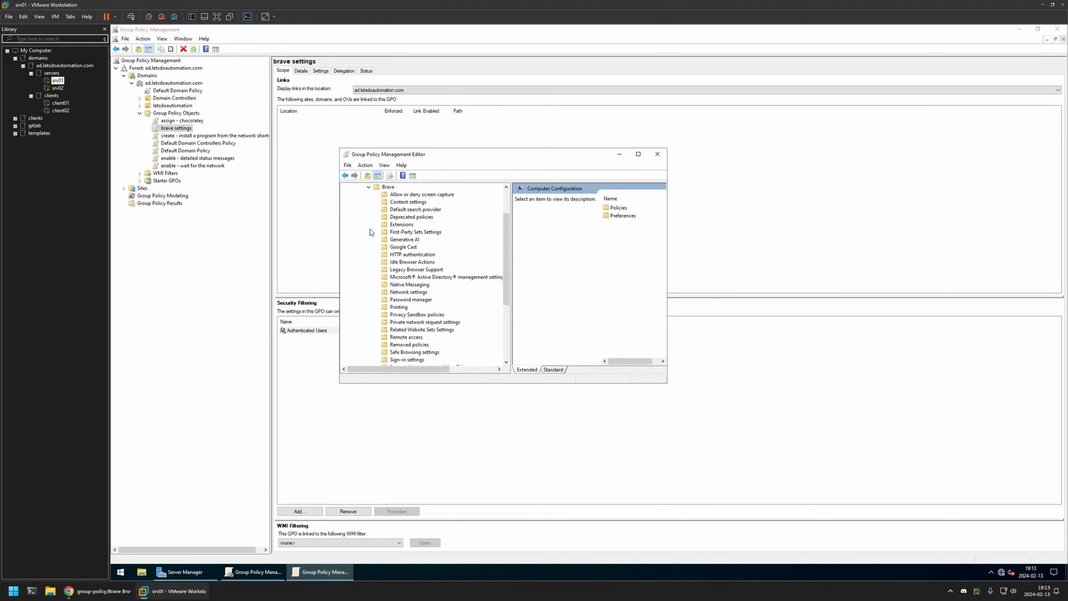
scroll(370, 232, down, 3)
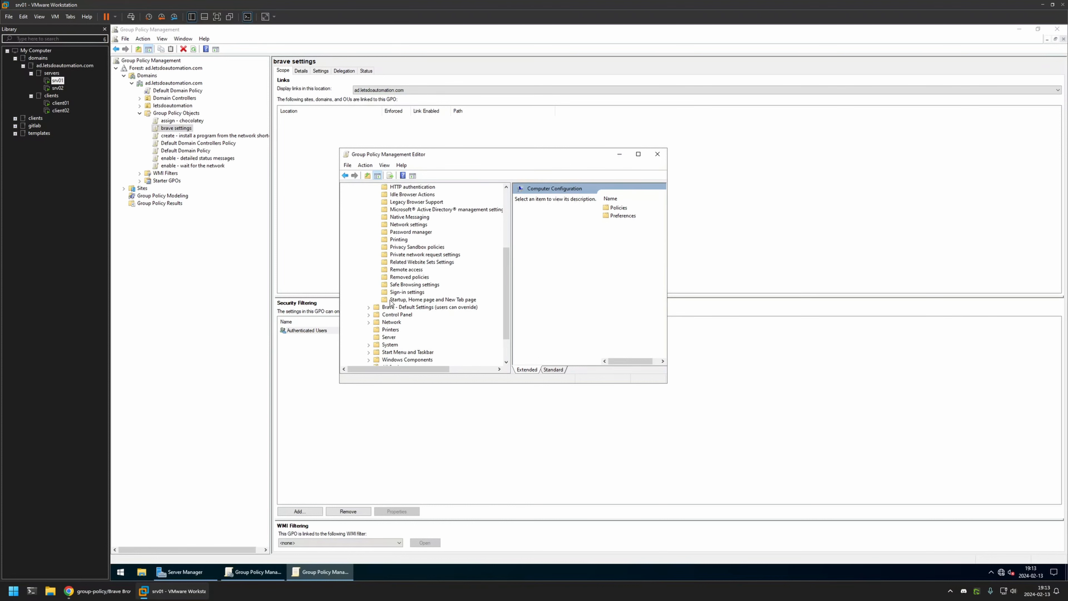
click(421, 300)
click(637, 154)
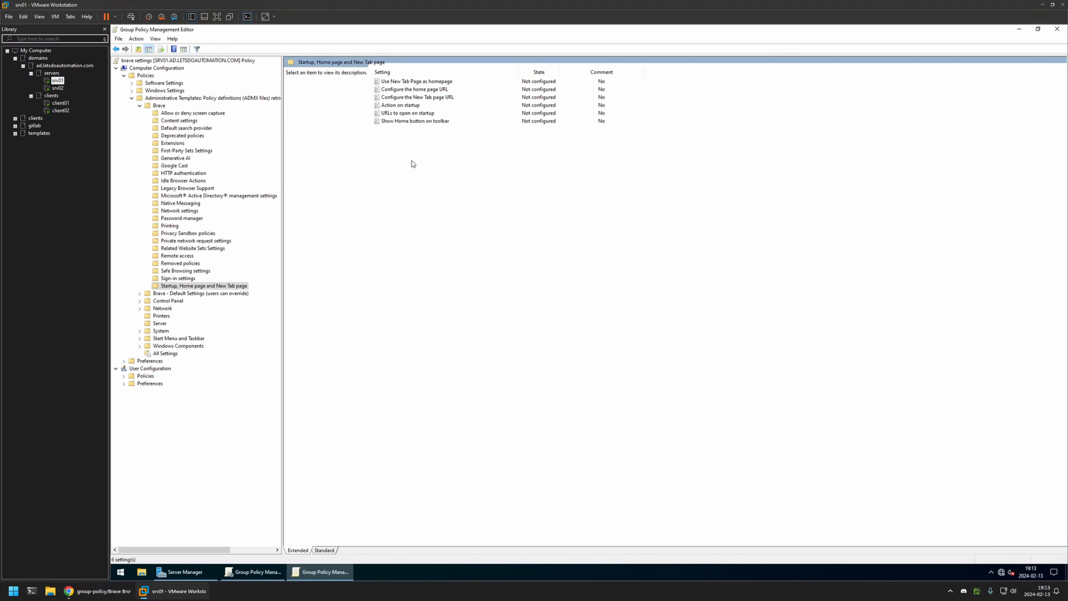
Enable the "Show Home button on toolbar" policy and apply it
double_click(411, 121)
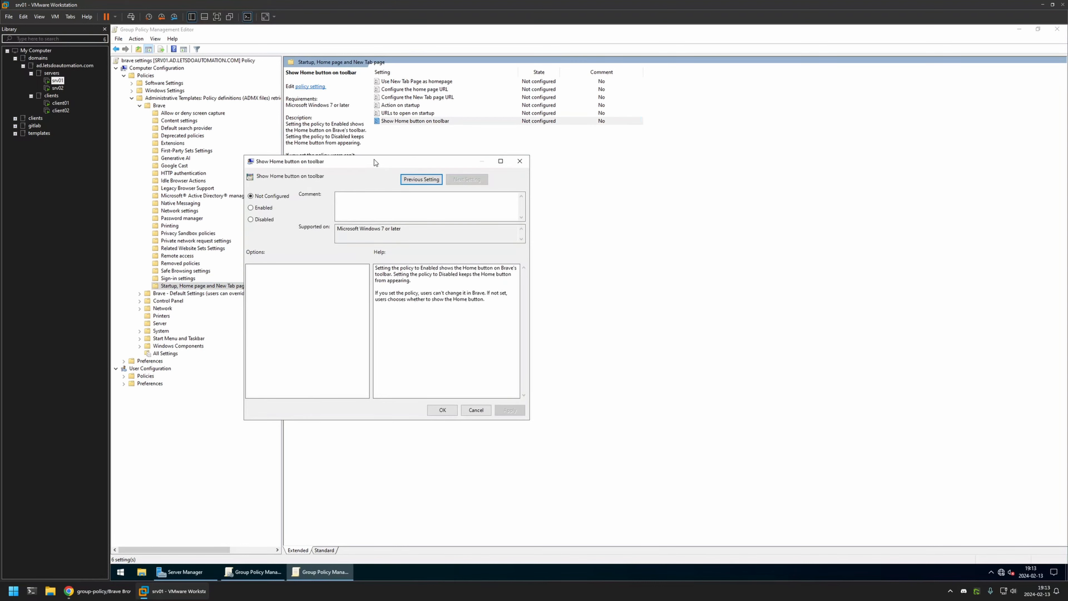
click(419, 206)
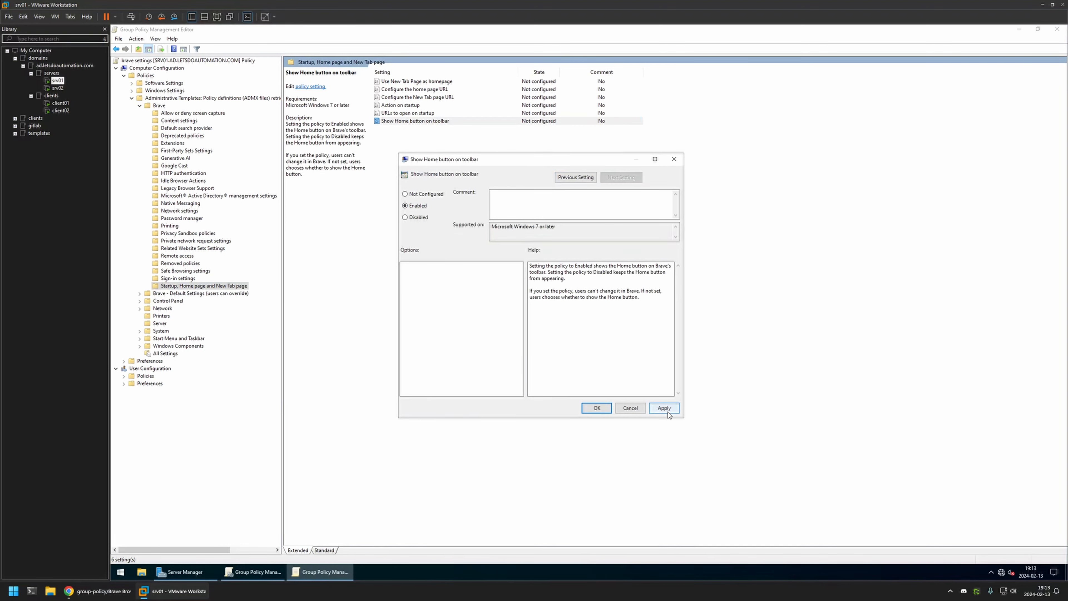
click(664, 407)
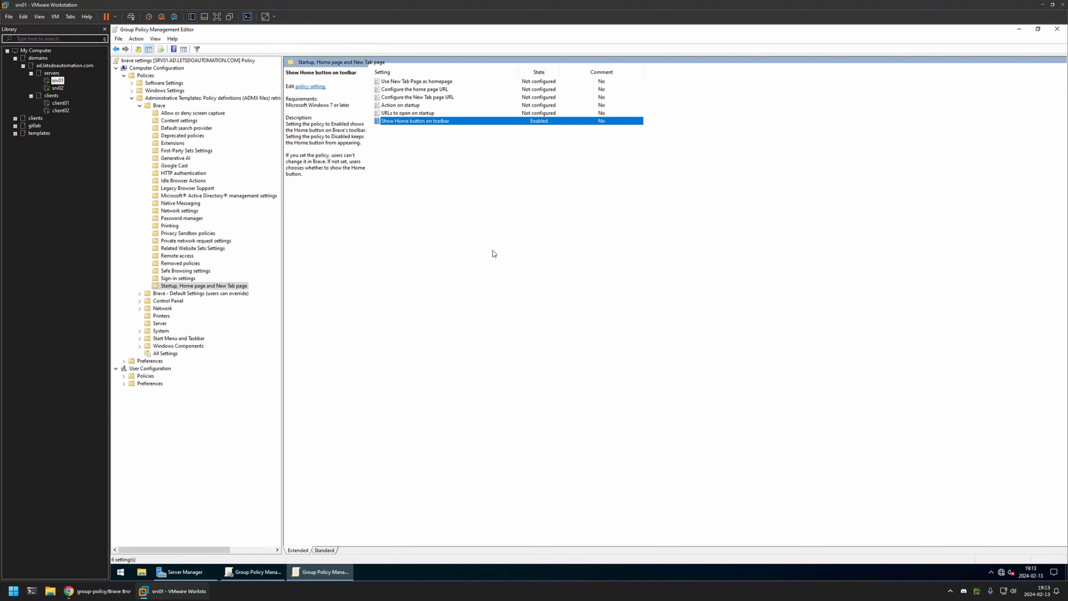
click(449, 153)
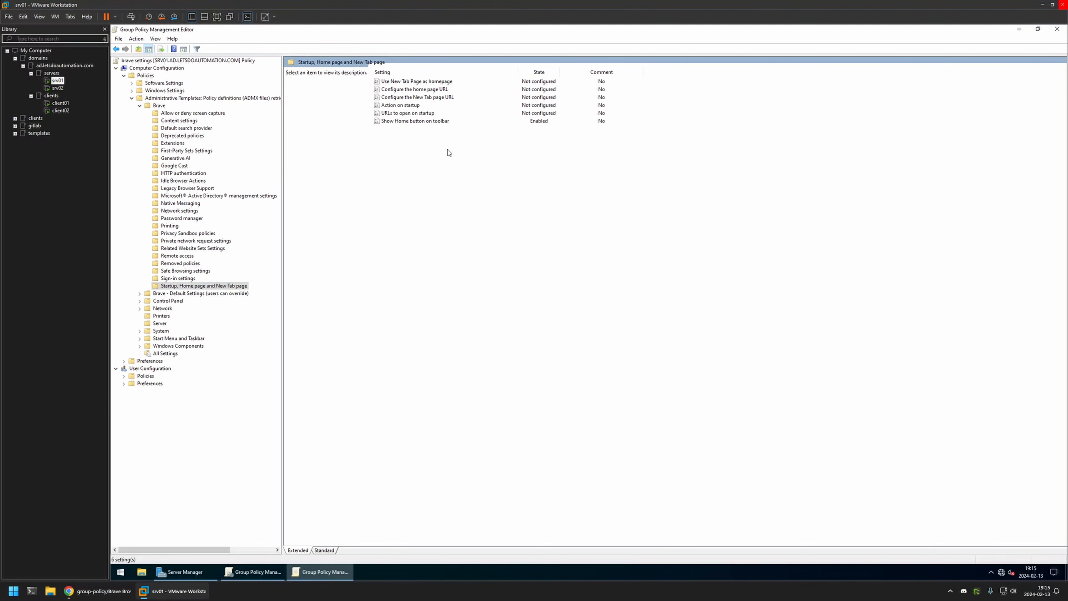
double_click(432, 91)
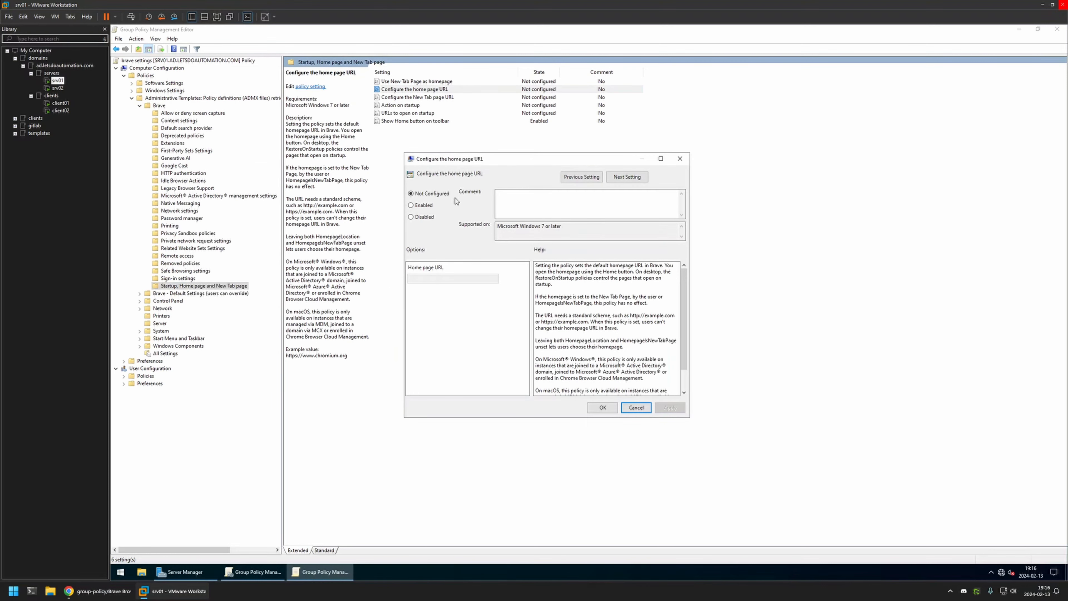
click(421, 205)
text(ht)
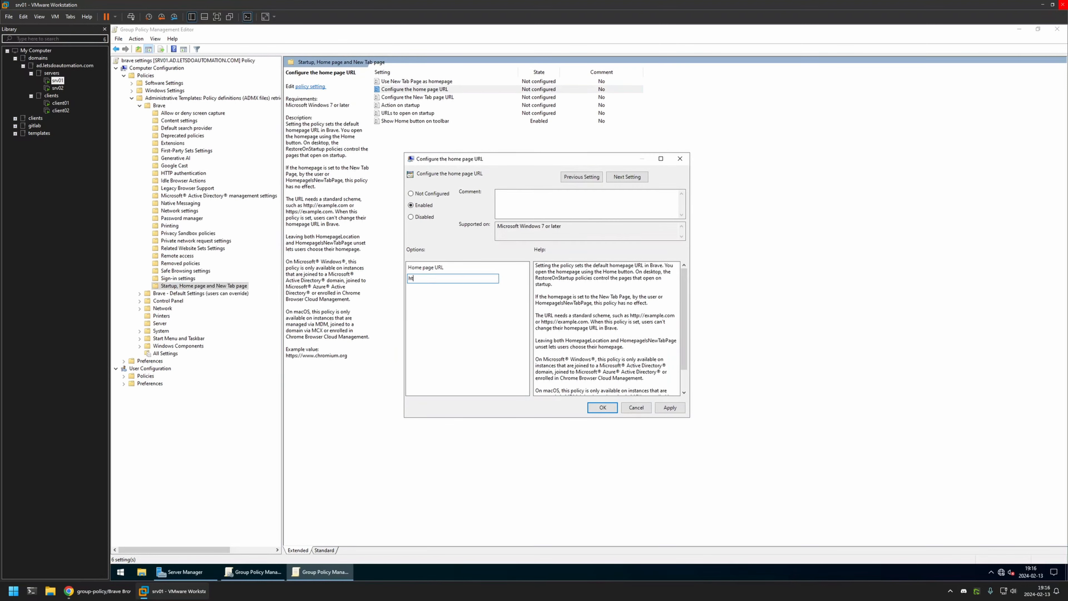
text(tps://google.com)
click(669, 407)
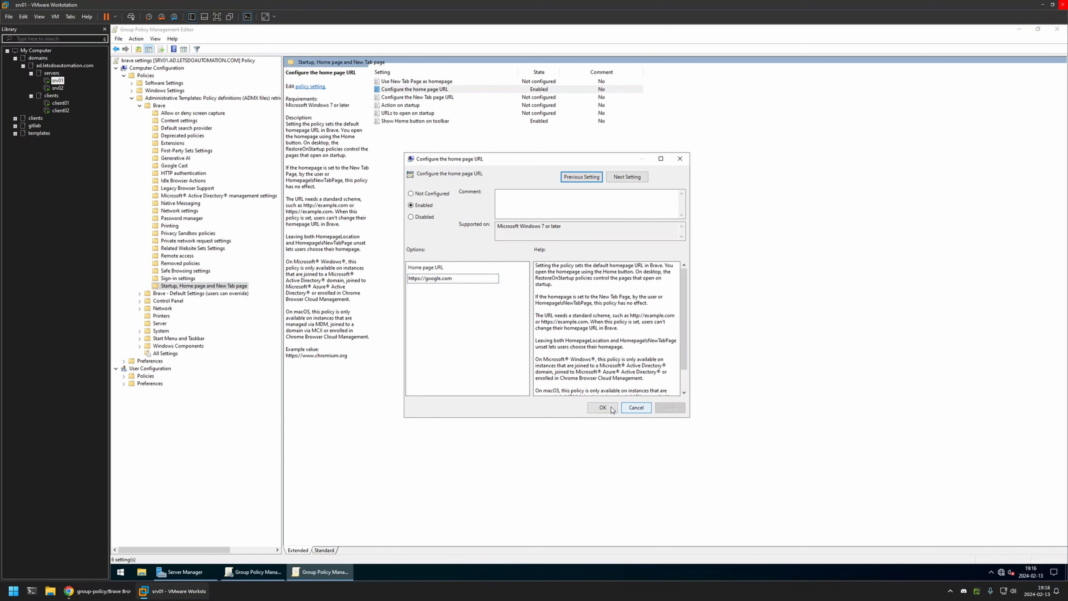
click(602, 407)
click(465, 164)
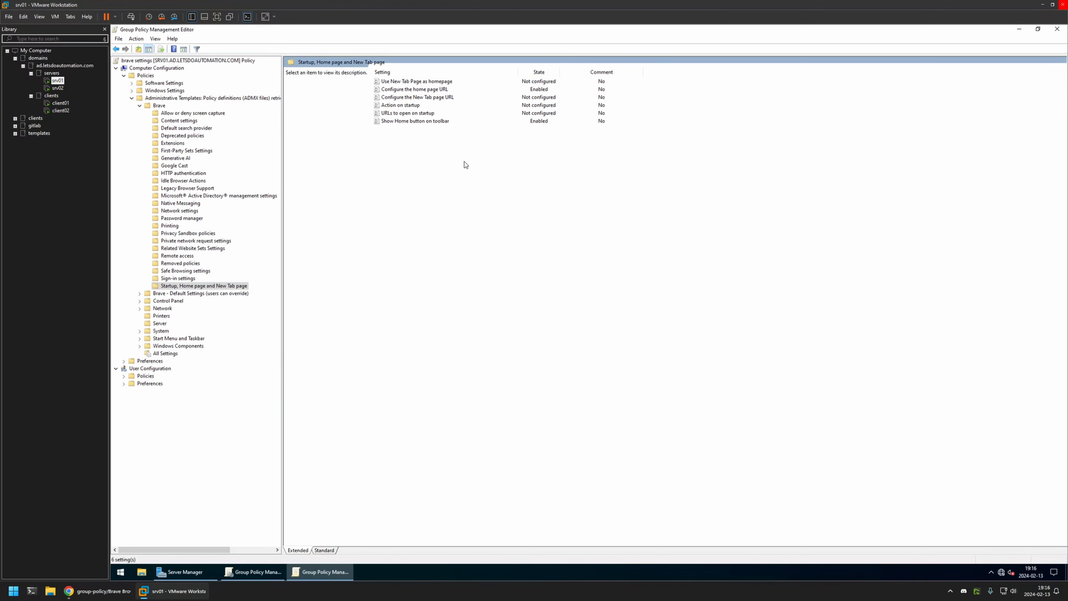
double_click(390, 97)
drag(282, 88, 563, 159)
click(466, 193)
click(478, 266)
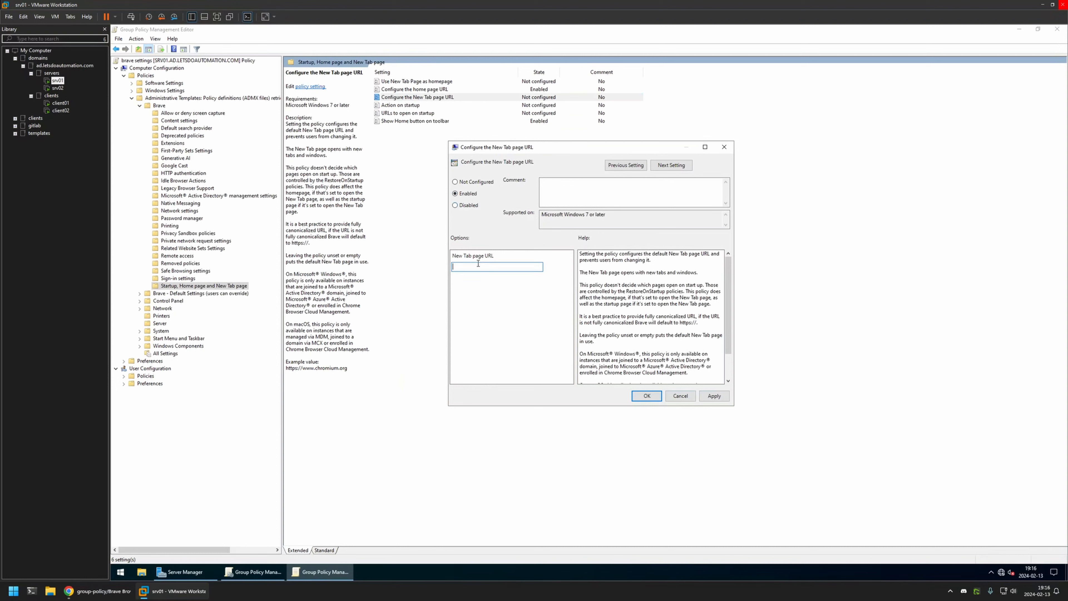
text(https://duckduckgo.com)
click(643, 395)
click(510, 178)
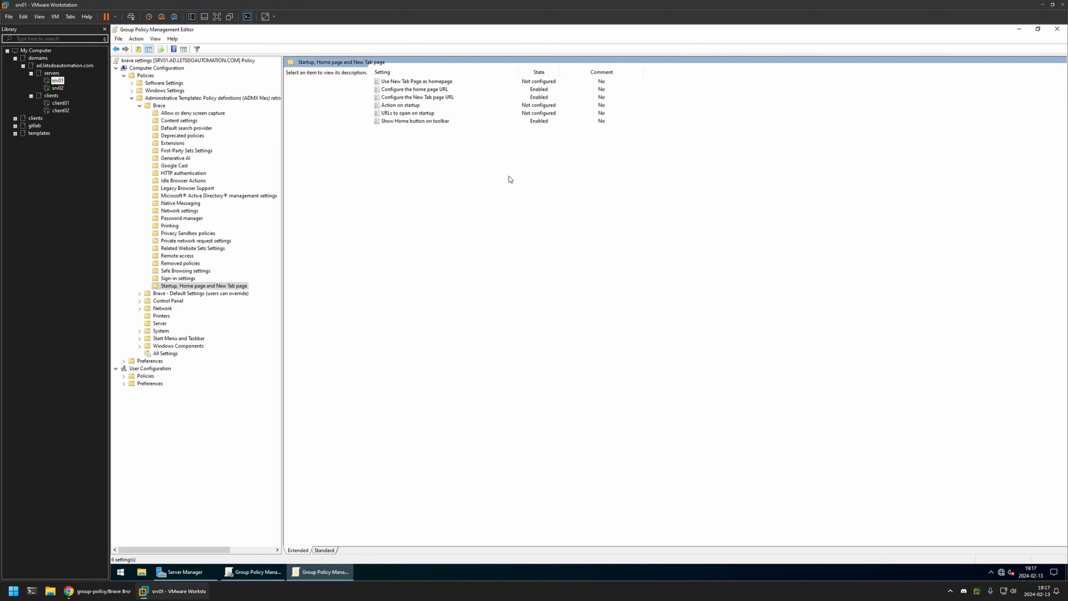
Set the "Use New Tab Page as homepage" policy to Disabled and close the policy editor
double_click(434, 84)
drag(345, 109, 574, 129)
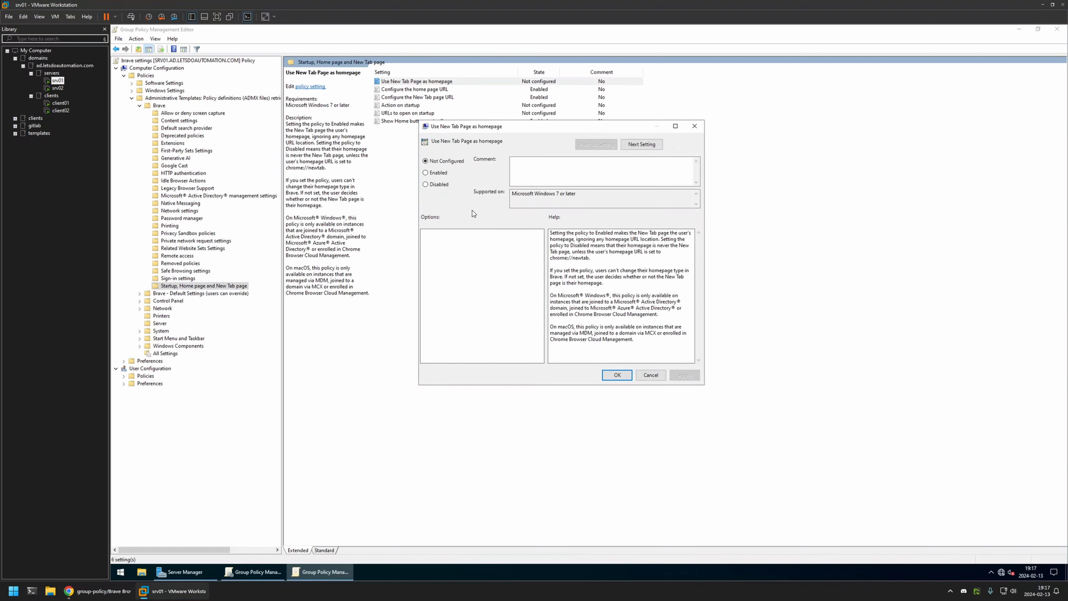
click(443, 188)
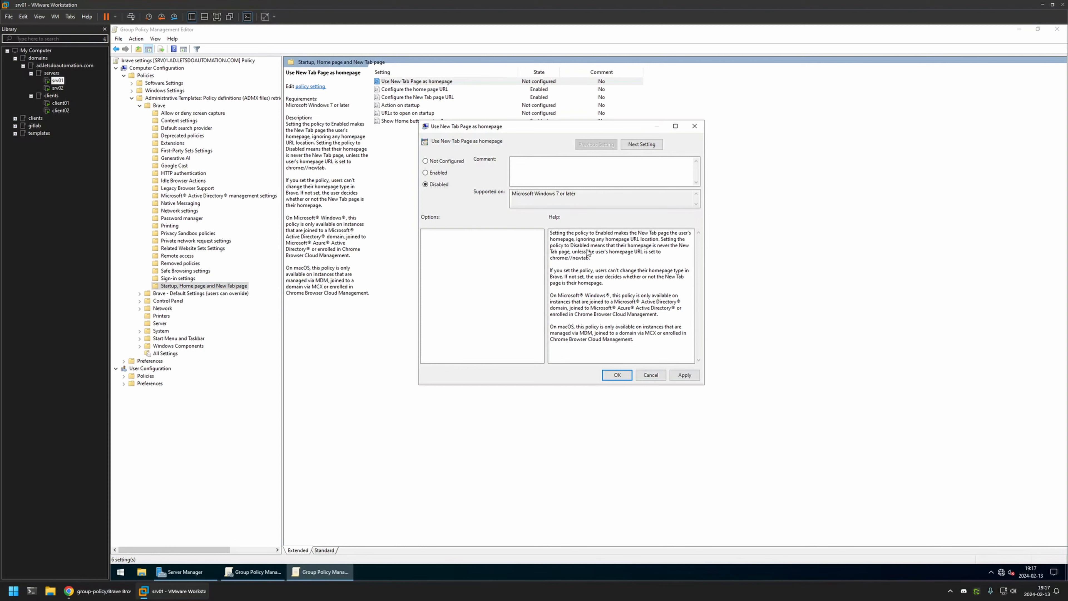
click(682, 373)
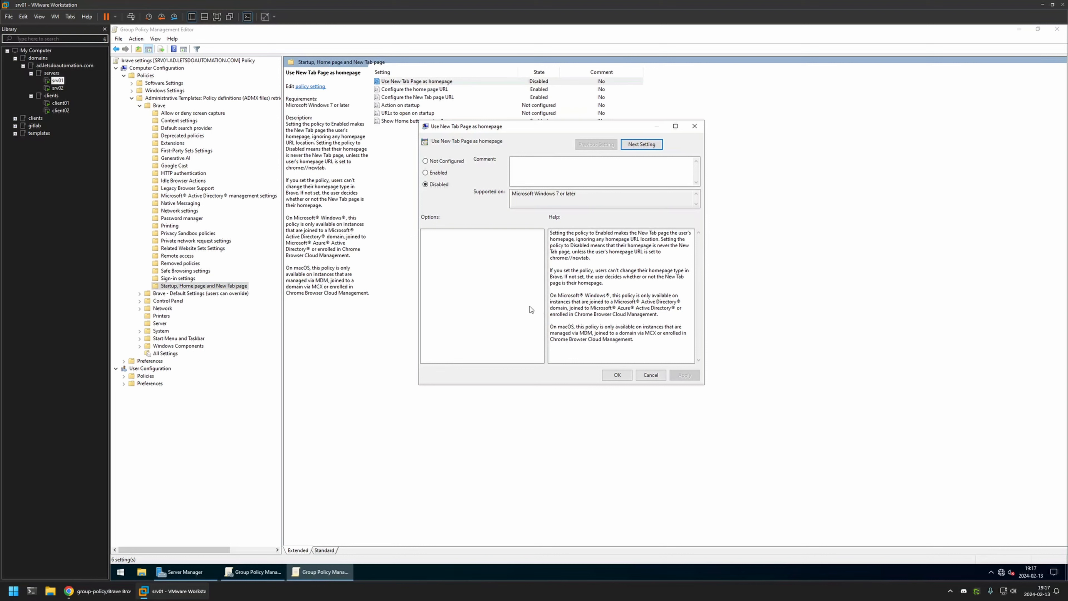
click(617, 375)
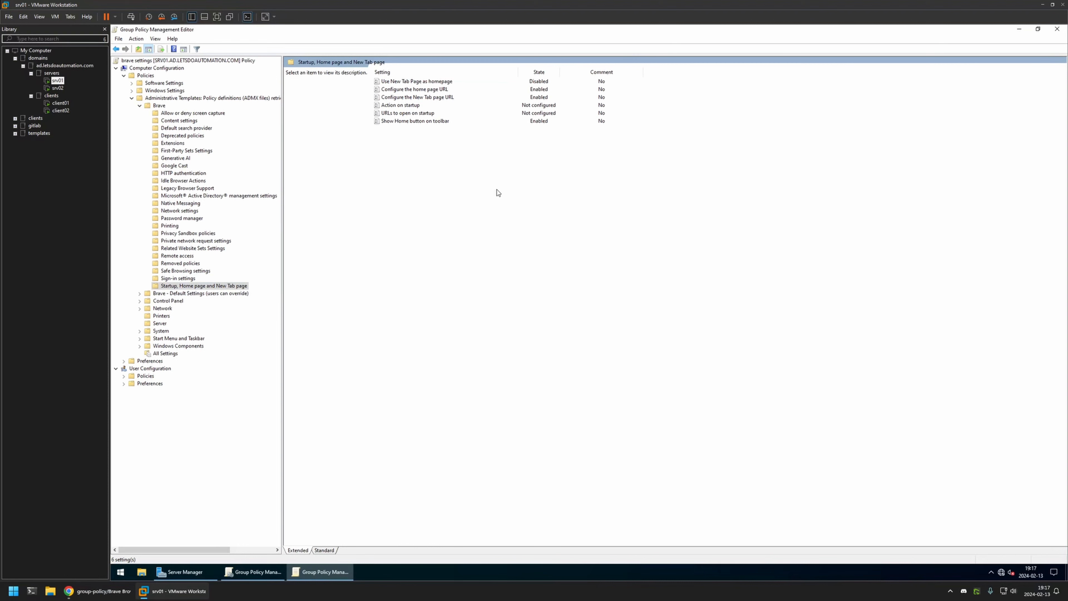
click(1056, 29)
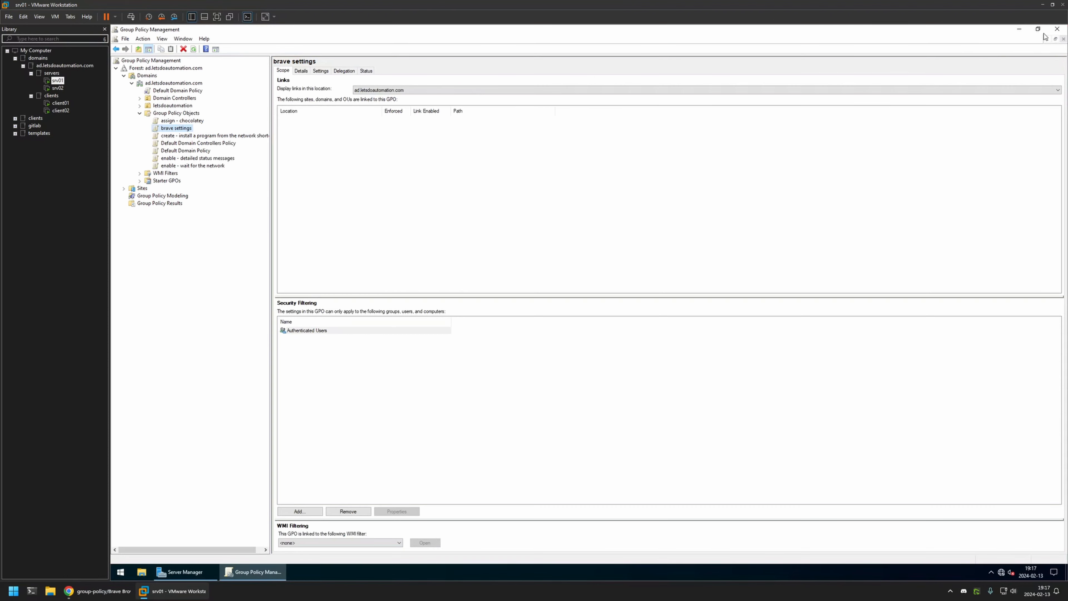
Set the GPO status of the brave settings policy object to "User configuration settings disabled" and confirm the change
click(301, 71)
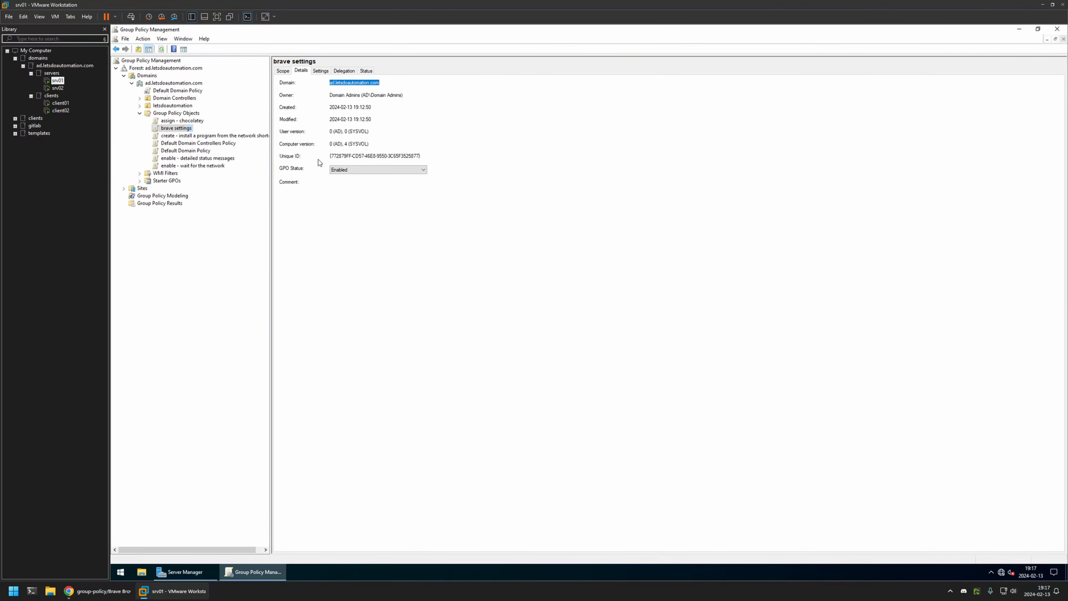
click(349, 170)
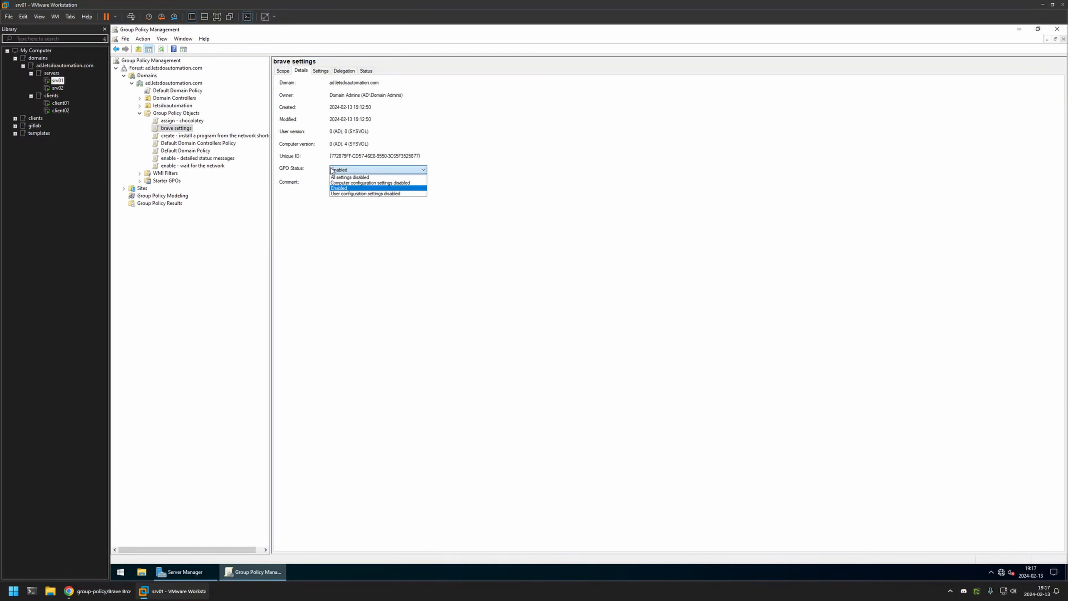
click(352, 193)
click(610, 317)
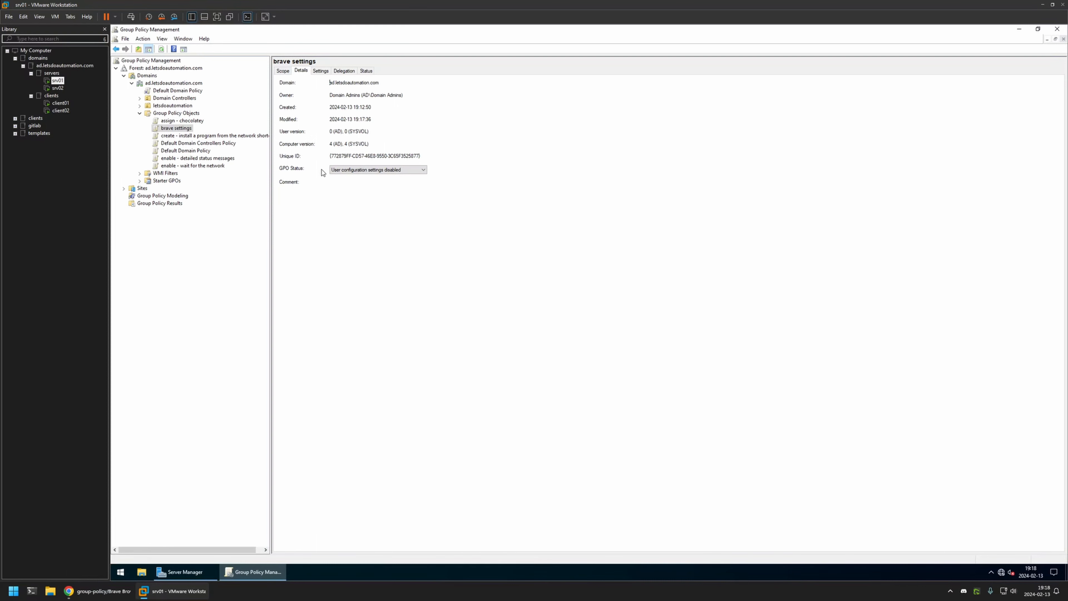
Link the brave settings GPO to the computers organizational unit under letsdoautomation and expand that unit's linked policies
click(141, 106)
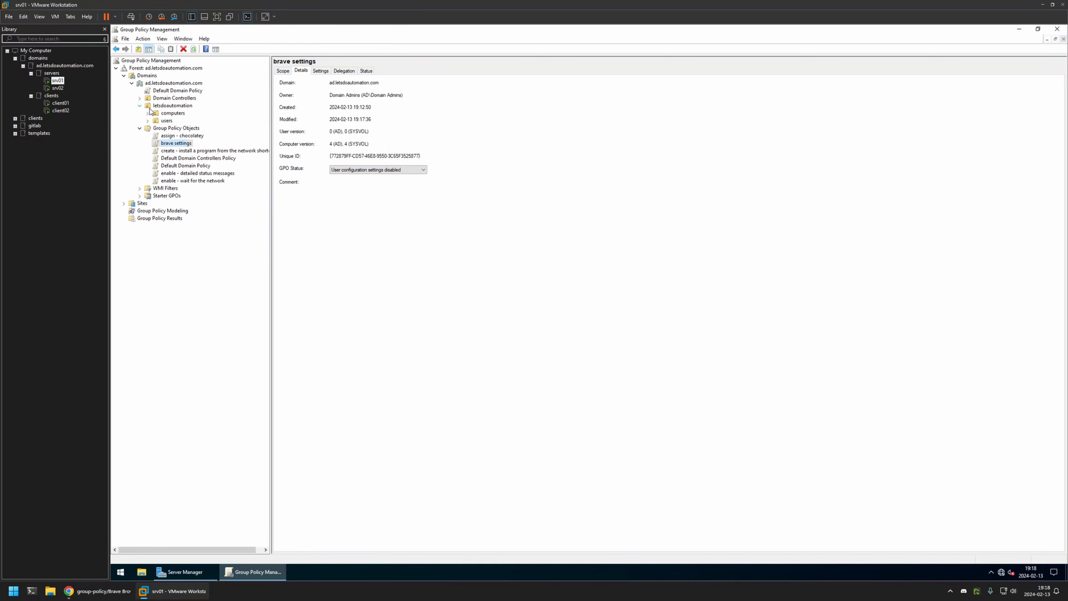
click(169, 113)
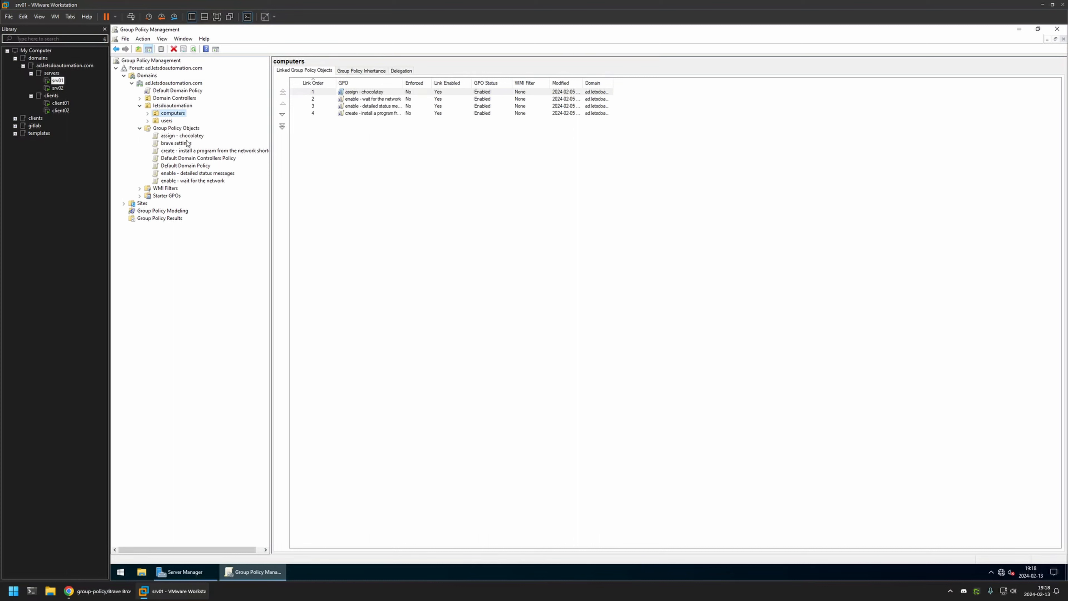
drag(180, 146, 177, 116)
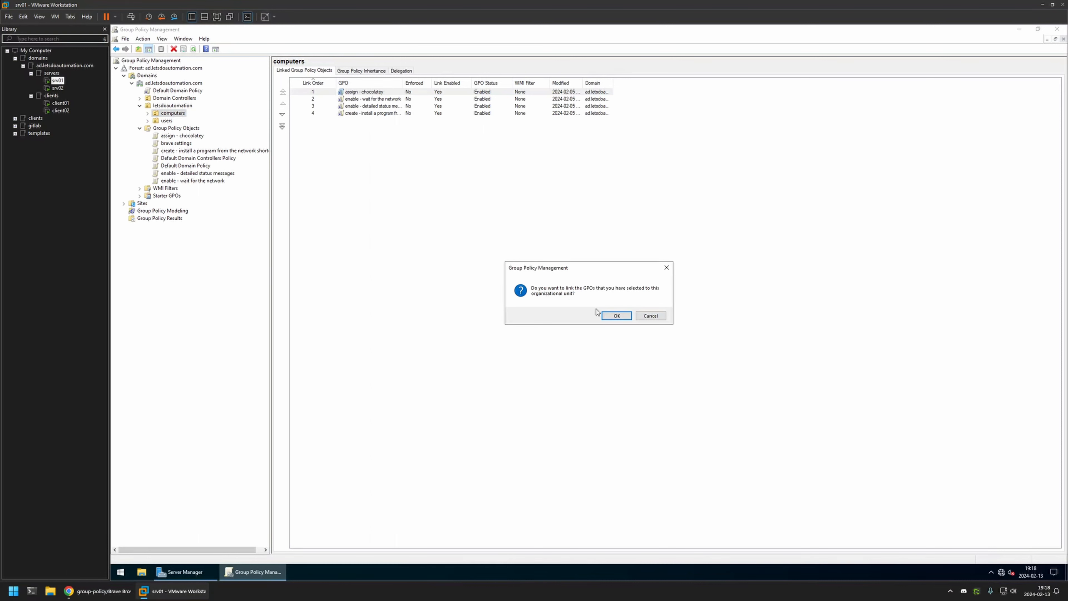
click(613, 315)
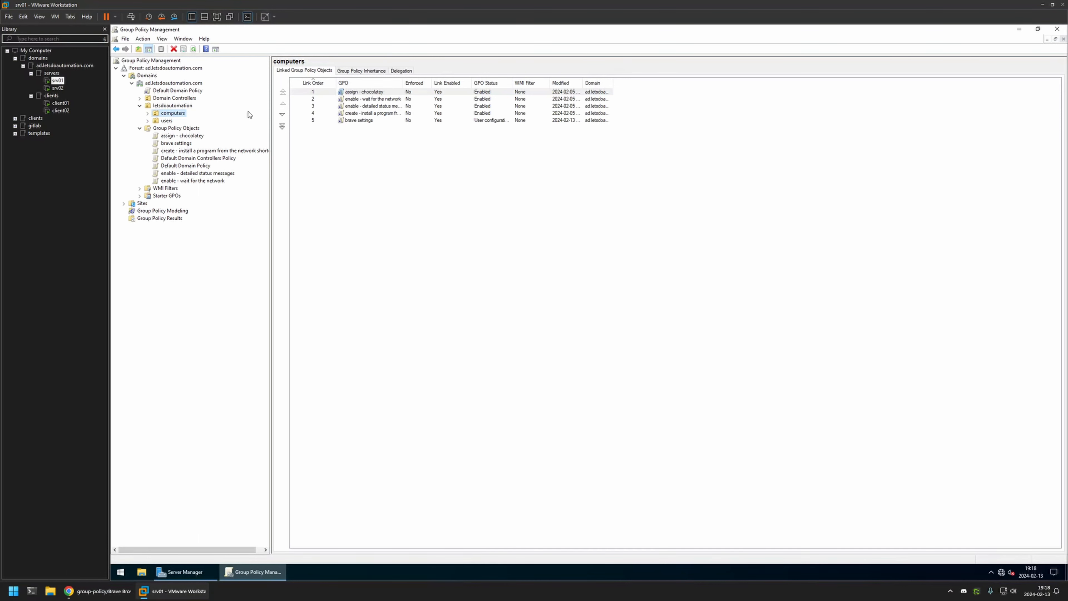
click(149, 112)
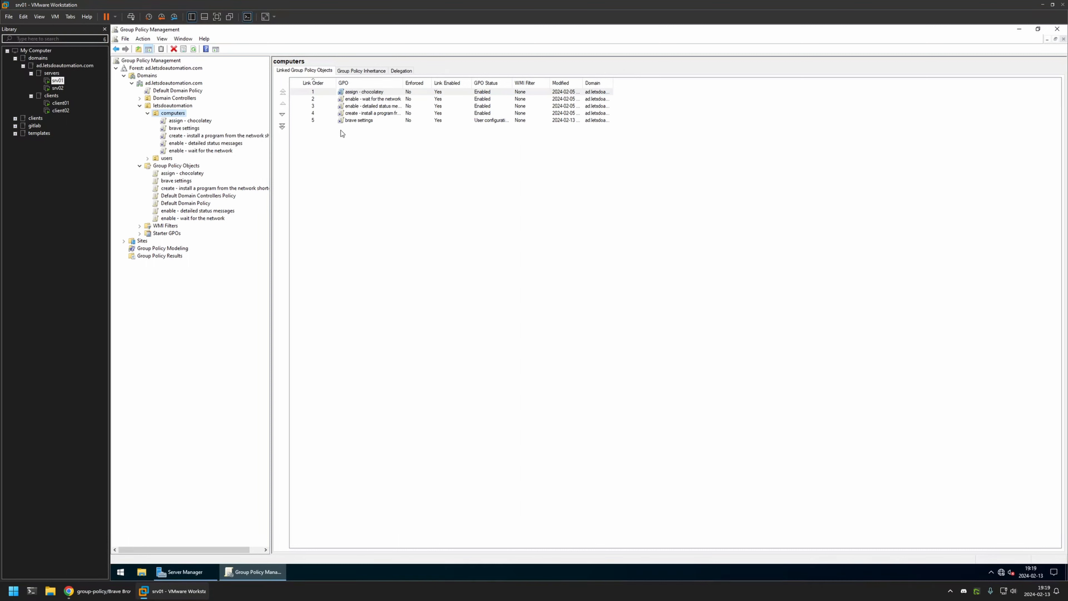
On the client01 virtual machine, open a new tab in Brave and run gpupdate in Command Prompt
click(60, 102)
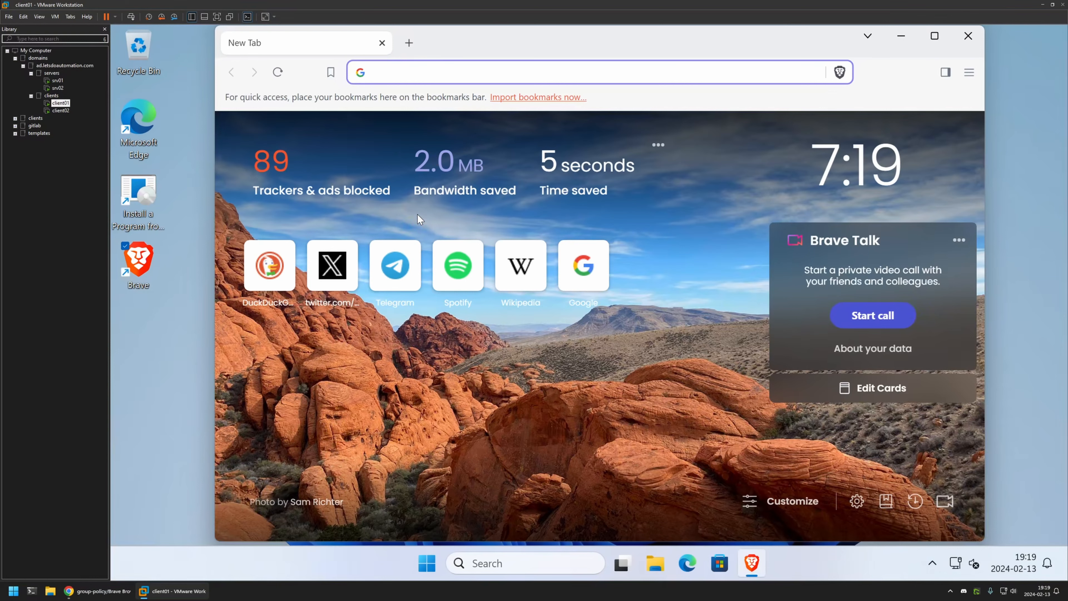
click(409, 42)
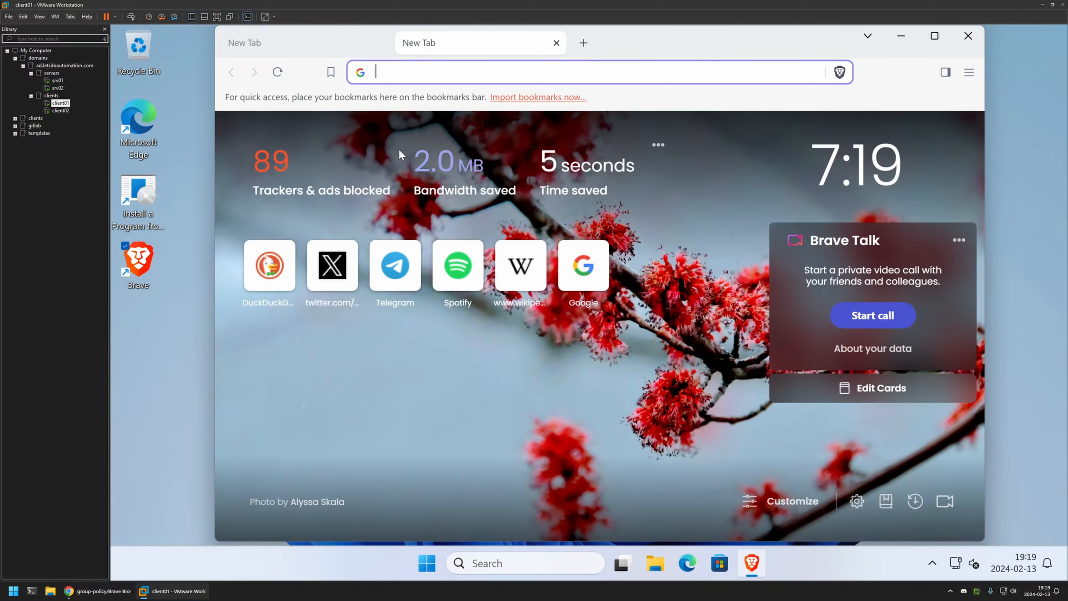
click(428, 563)
text(cmd)
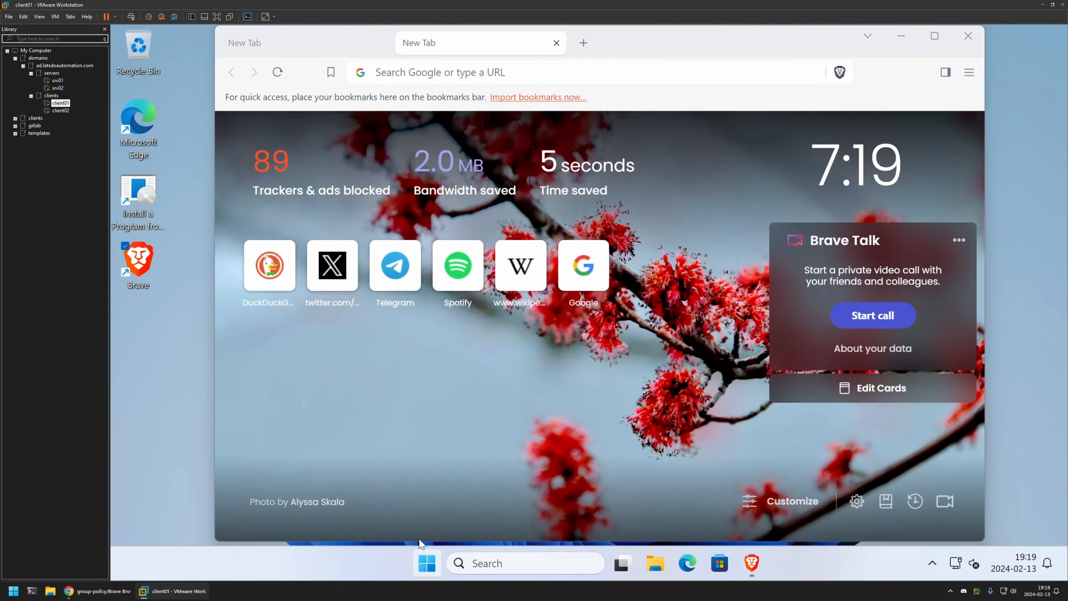
key(Return)
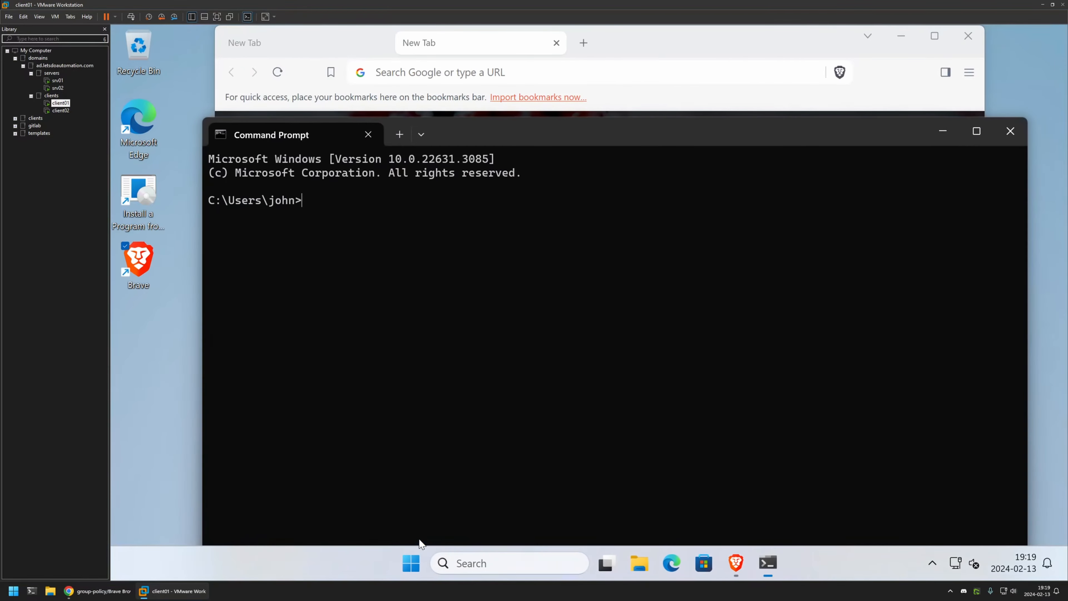
text(gpupdate)
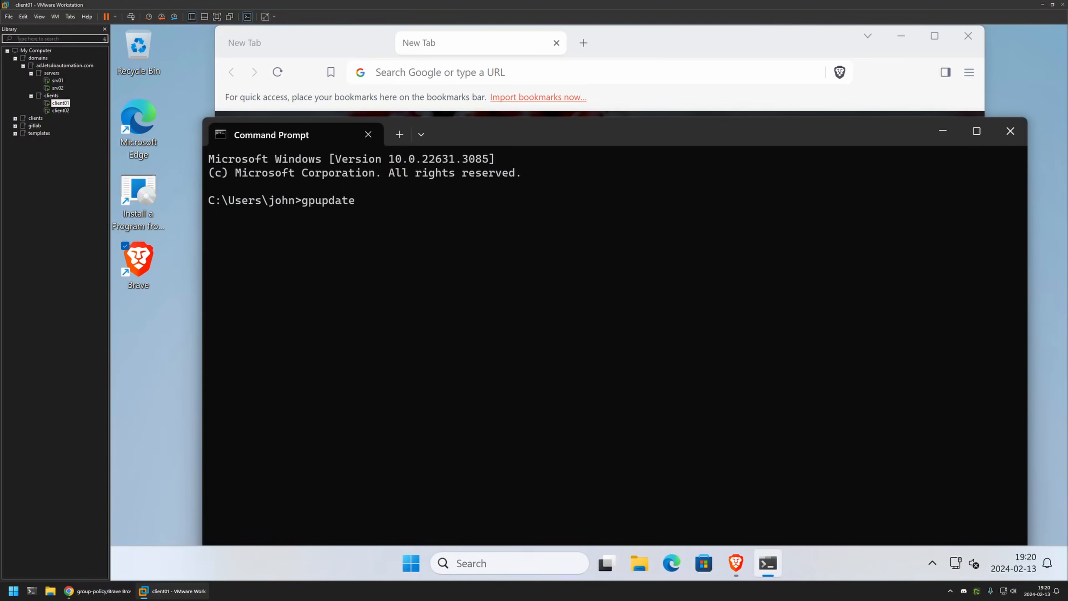
key(Return)
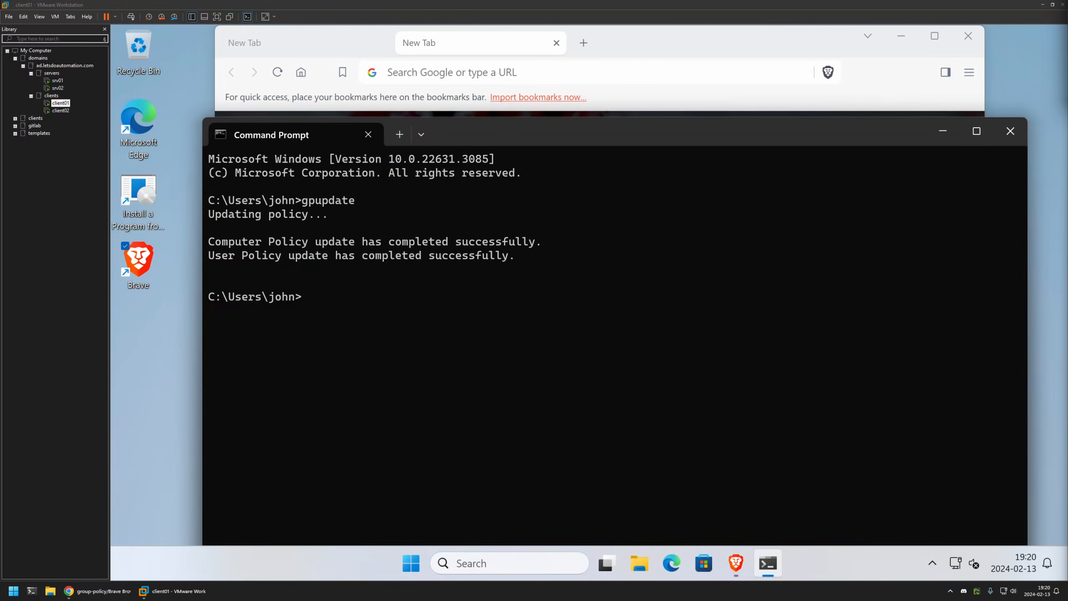
Return to Brave on client01 and check the applied policies by opening new tabs and loading the home page
click(630, 45)
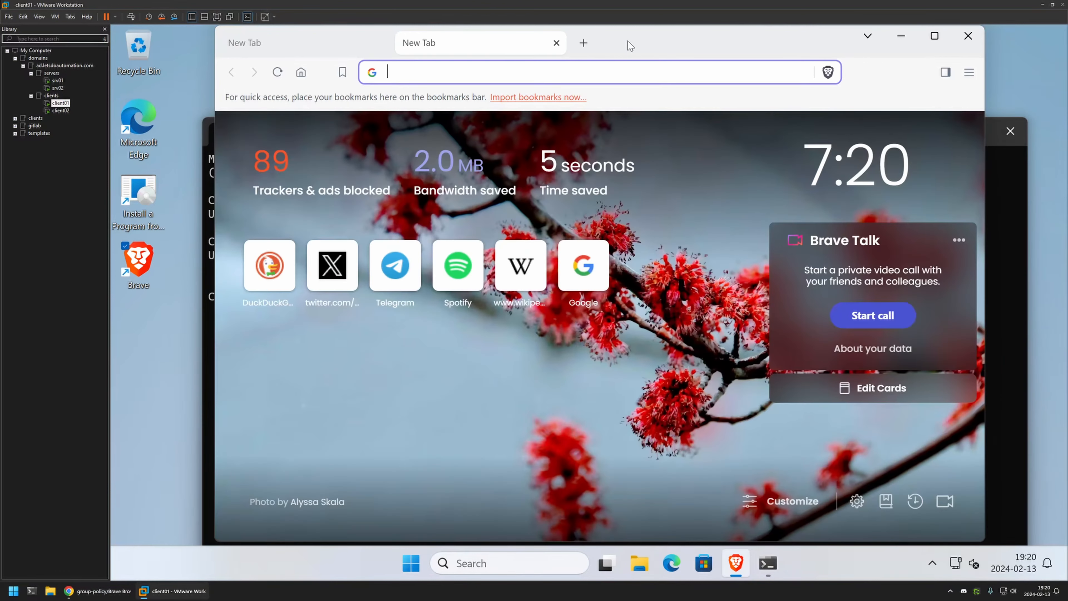
click(584, 43)
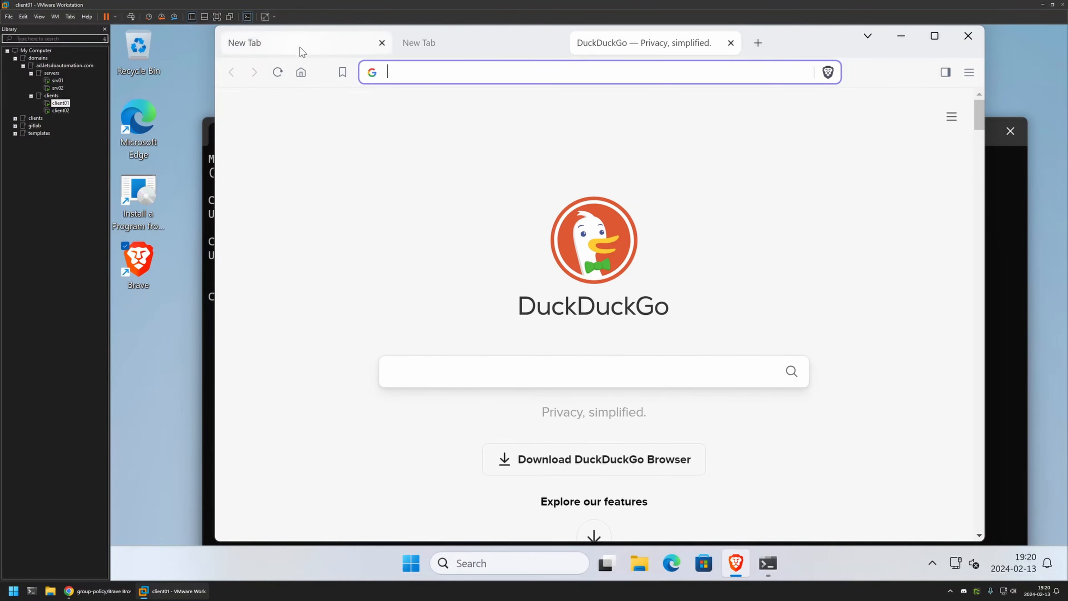
click(301, 74)
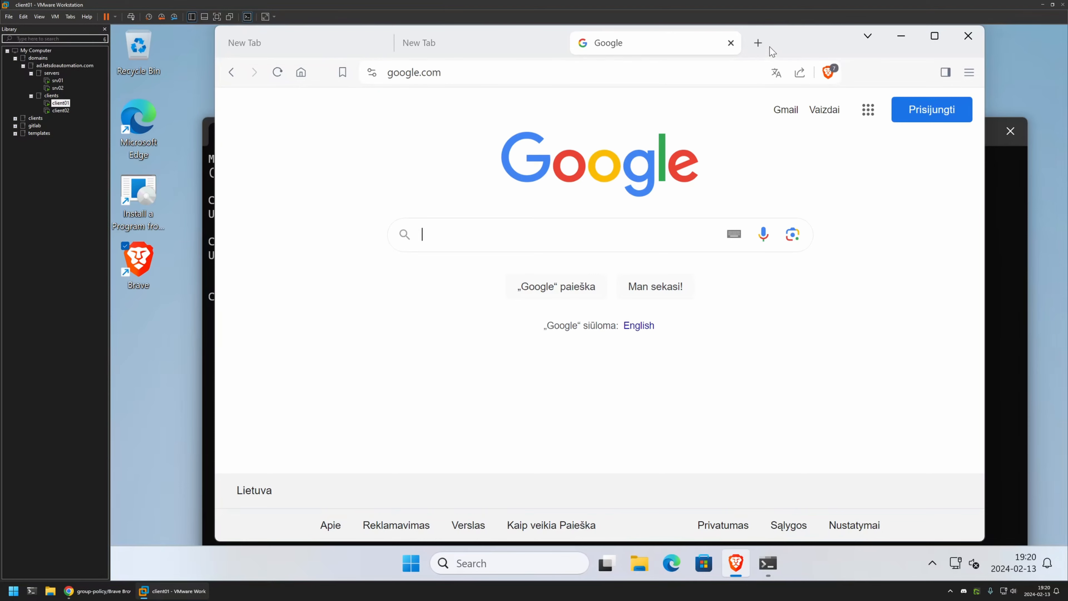
click(758, 43)
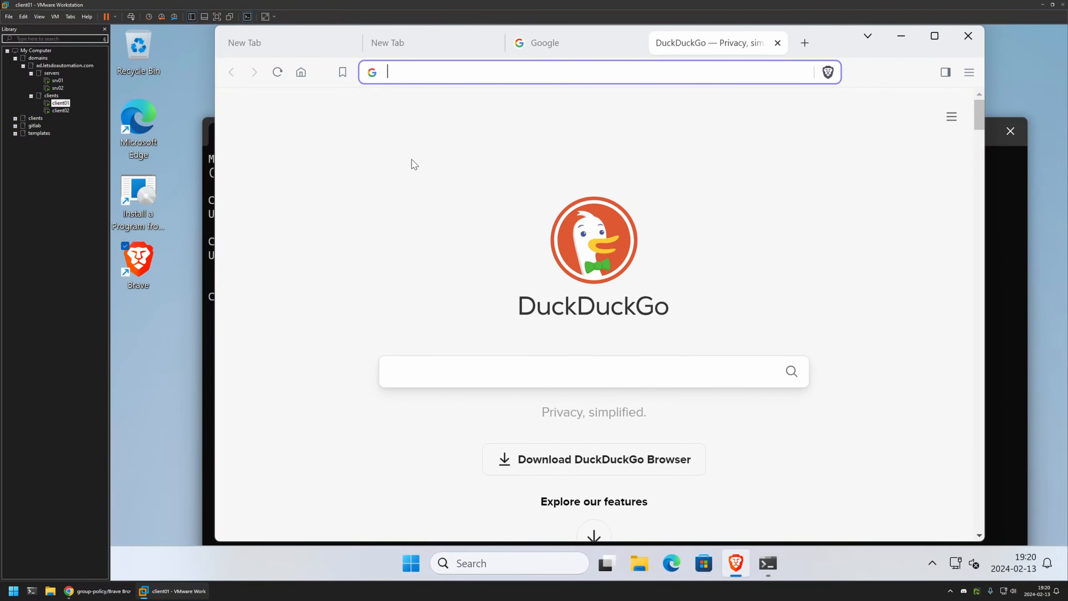